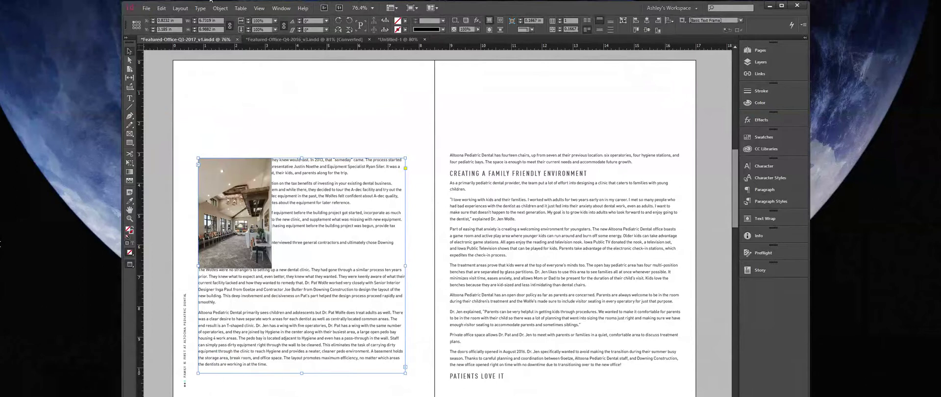
Set the body text frame to 2 columns with a 0.25 in gutter in Text Frame Options, previewing the result.
left_click(219, 8)
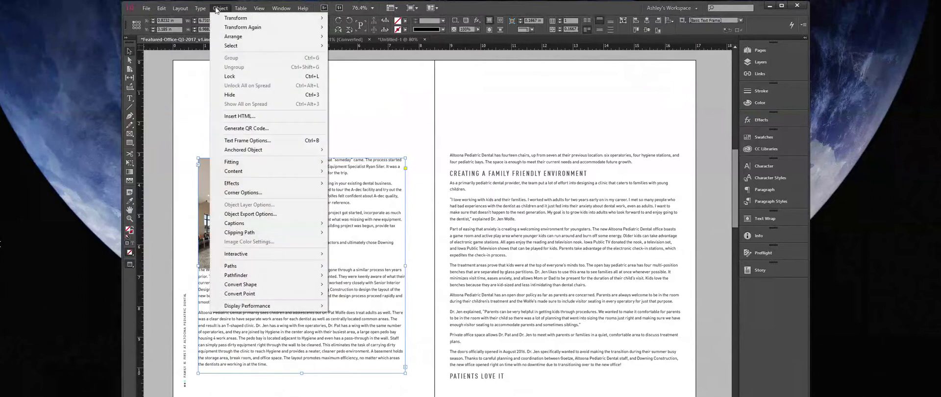
left_click(274, 142)
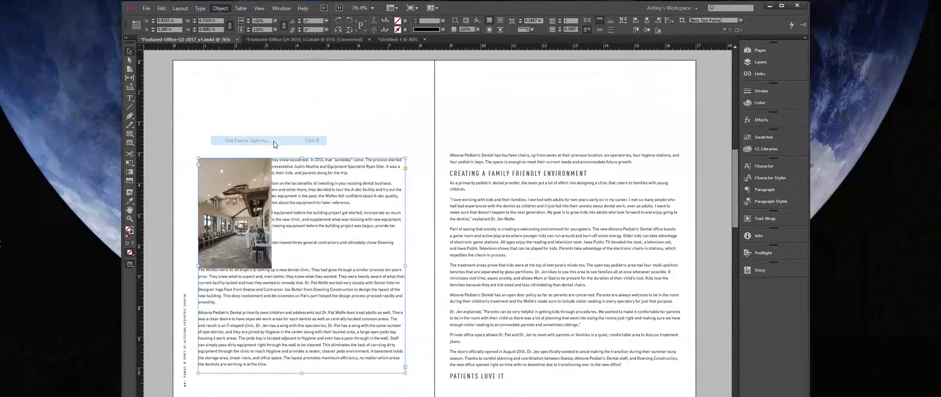
left_click_drag(542, 125, 490, 124)
left_click(462, 293)
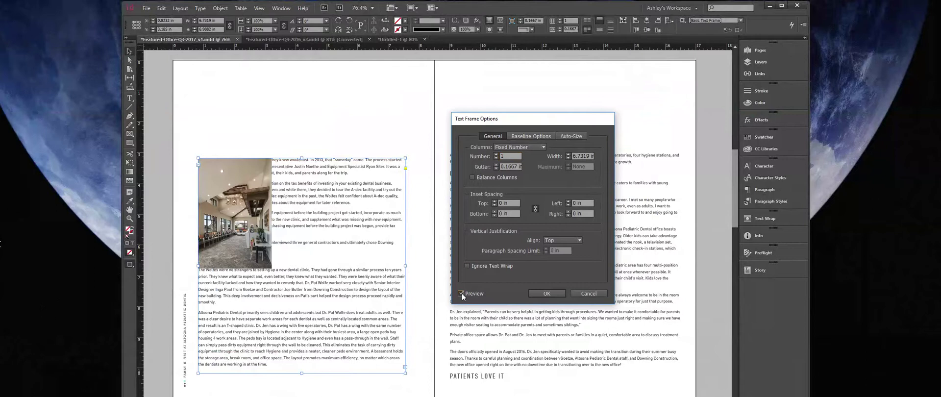
left_click(495, 154)
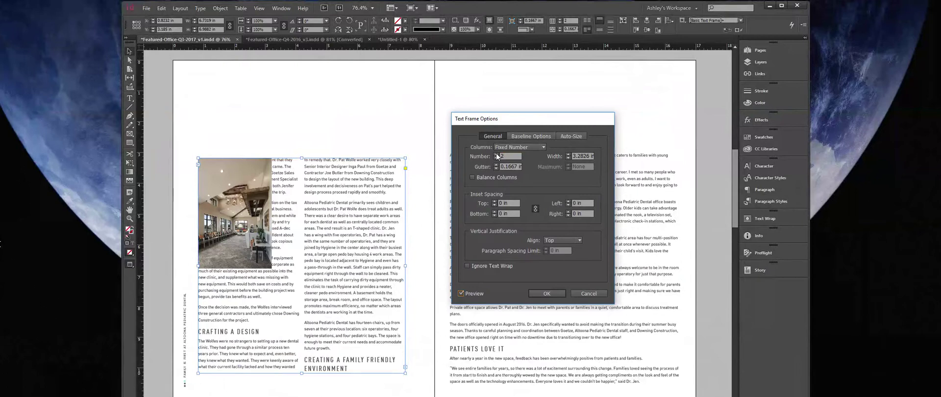
left_click(495, 154)
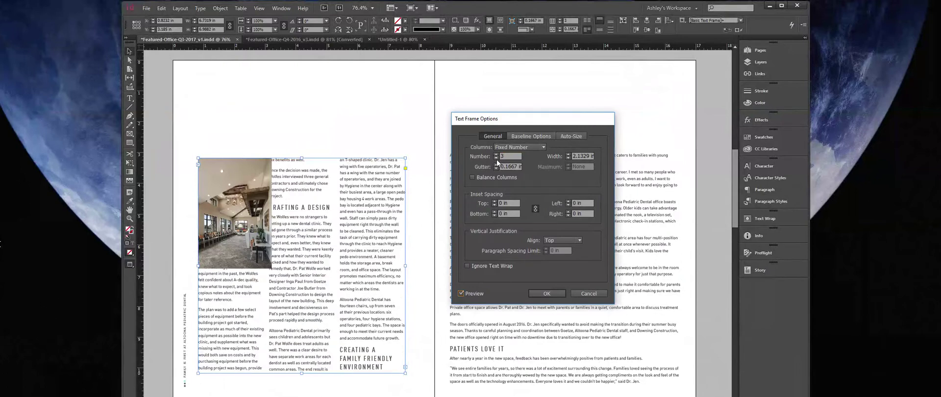
left_click(495, 158)
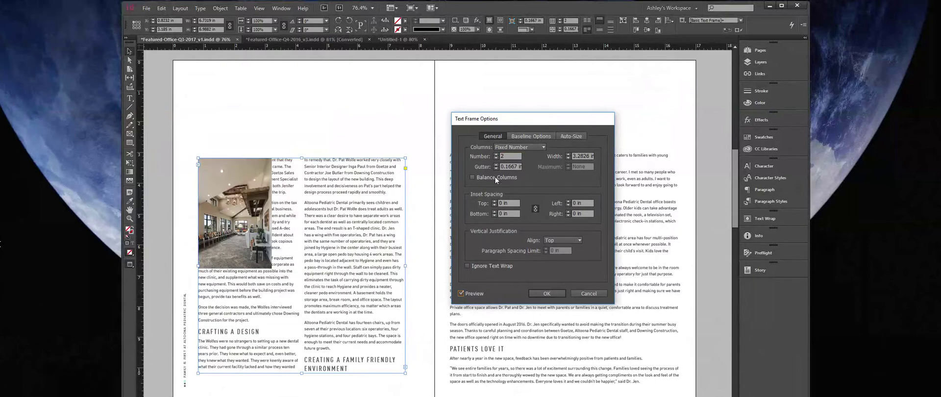
left_click(495, 169)
left_click(496, 169)
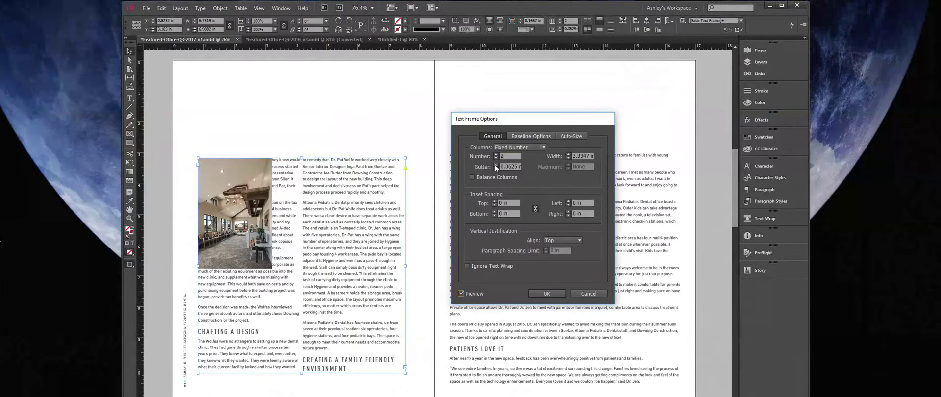
left_click(495, 169)
left_click(495, 165)
left_click(495, 165)
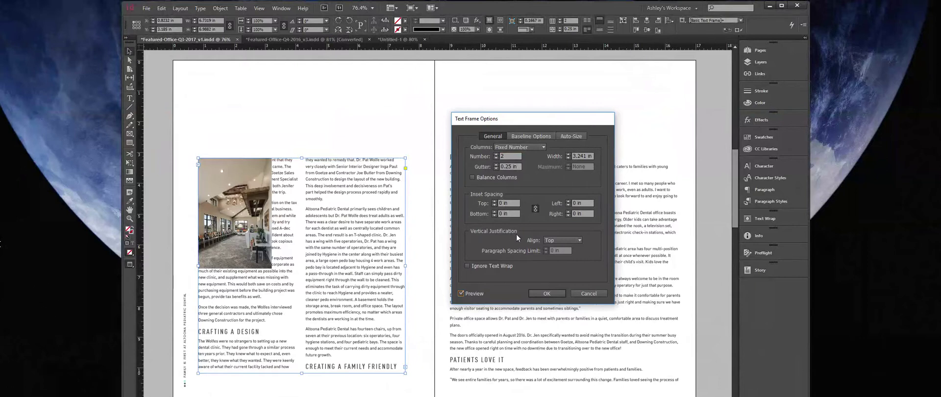
Apply the two-column frame settings and make the interior photo wrap text around its bounding box.
left_click(547, 293)
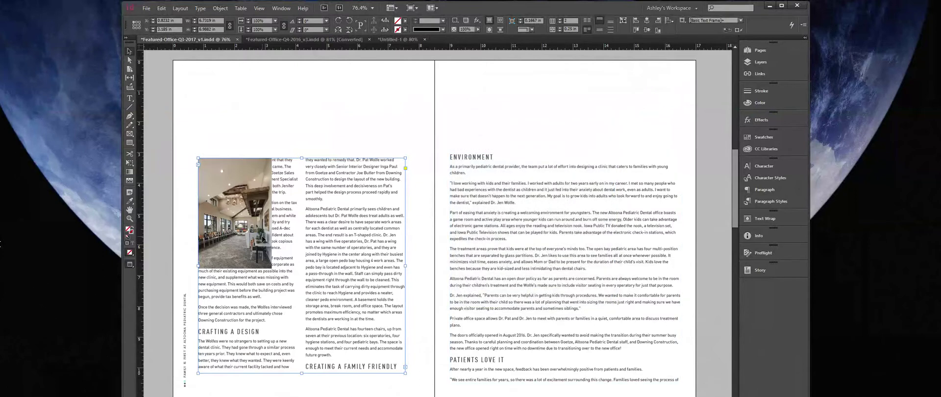
left_click(255, 175)
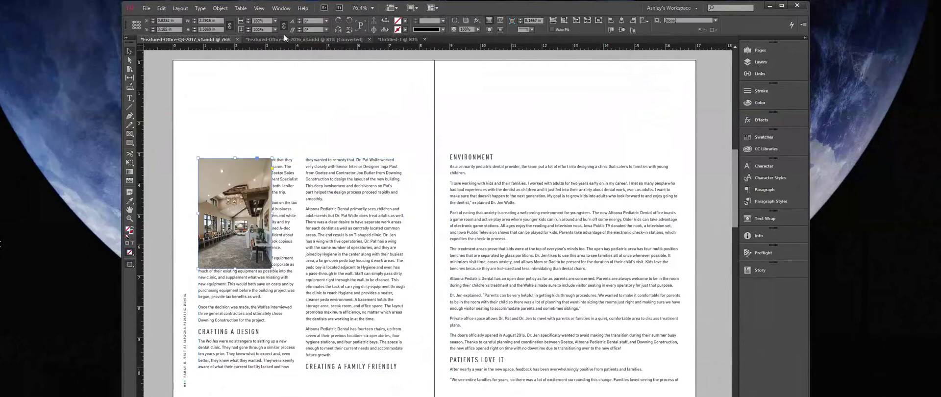
left_click(285, 10)
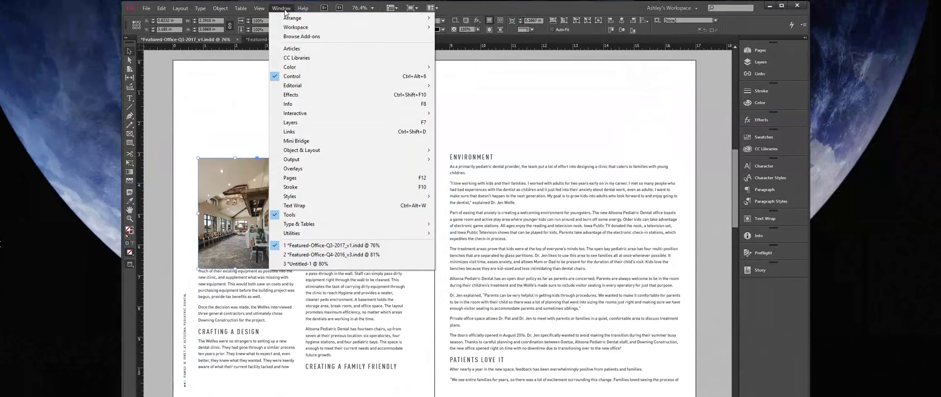
left_click(304, 205)
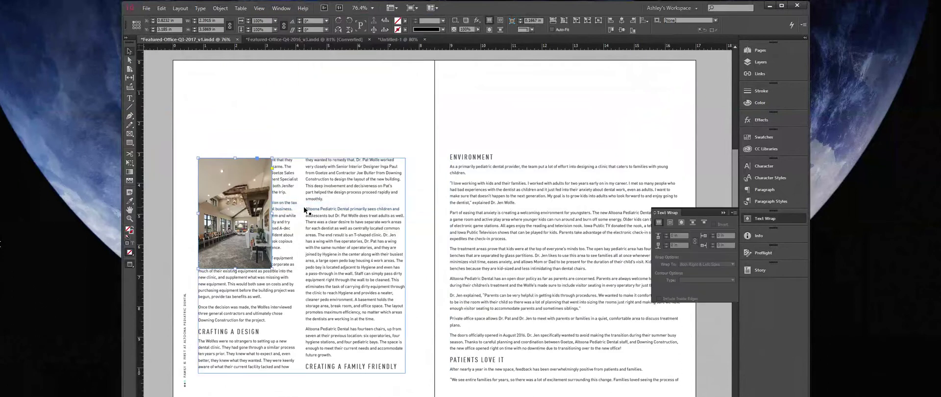
left_click(670, 223)
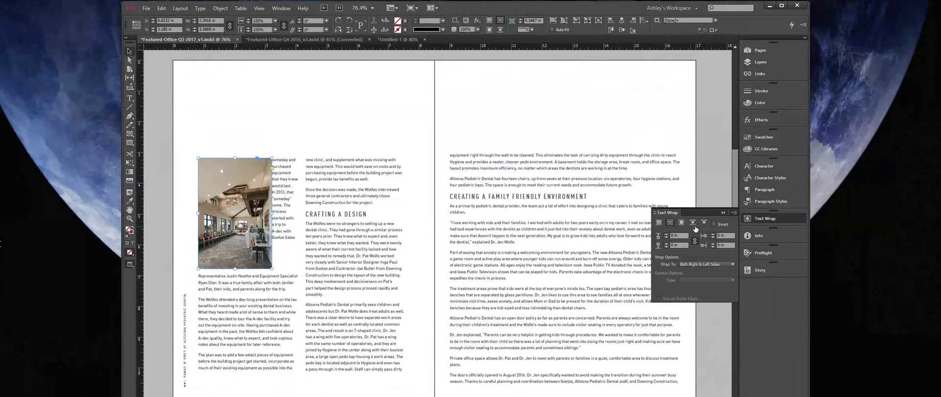
Show the full Text Wrap options and set the photo's wrap offset to 0.1875 in.
left_click(734, 213)
left_click(757, 215)
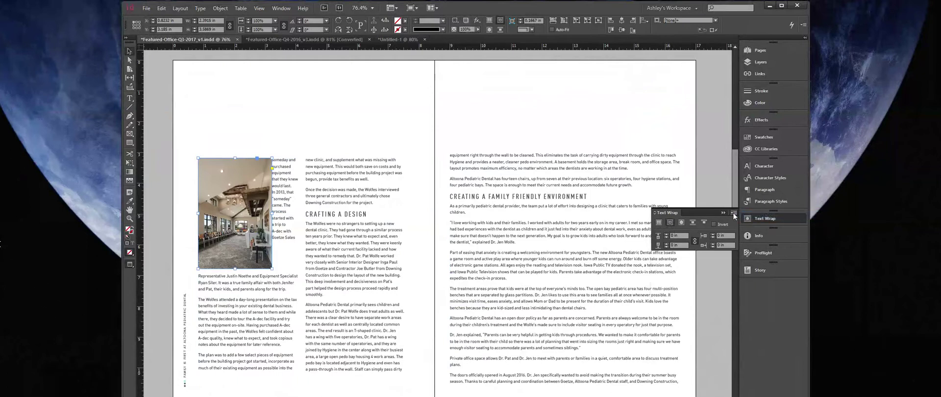
left_click(733, 213)
left_click(753, 217)
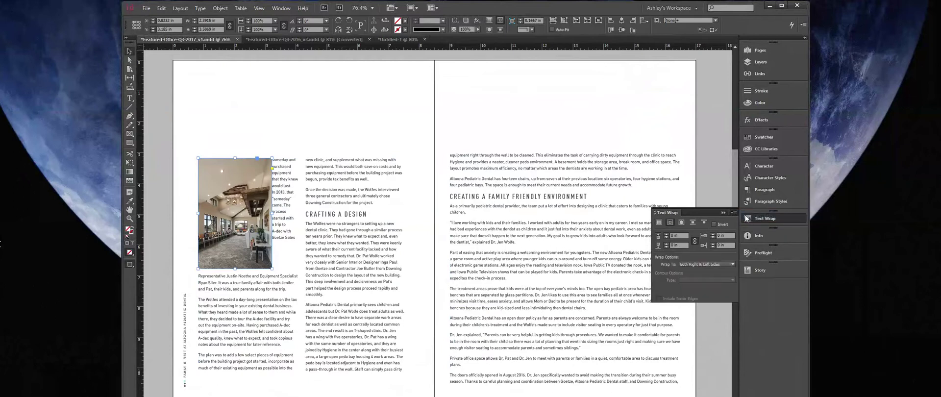
left_click(666, 234)
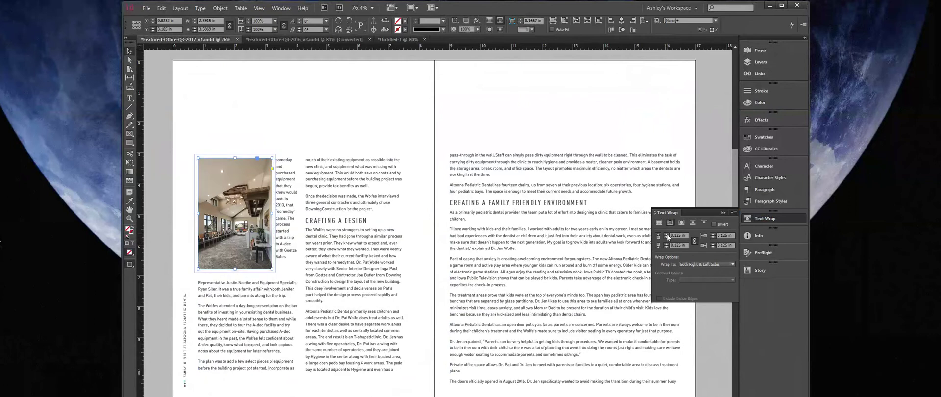
left_click(666, 235)
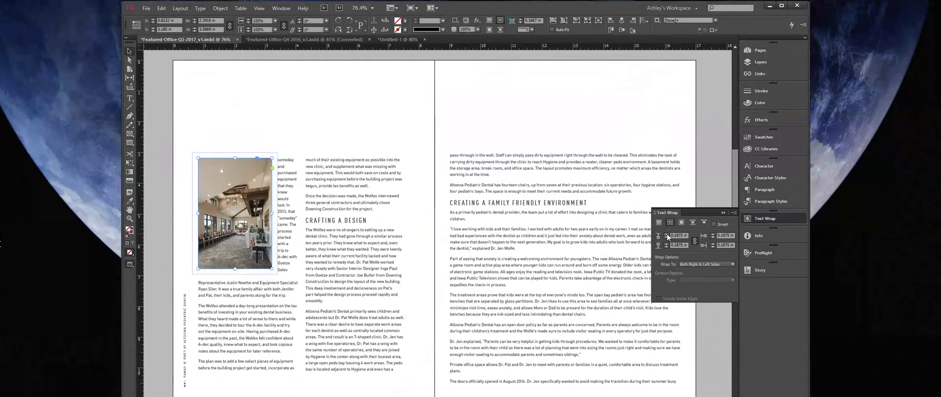
left_click(666, 234)
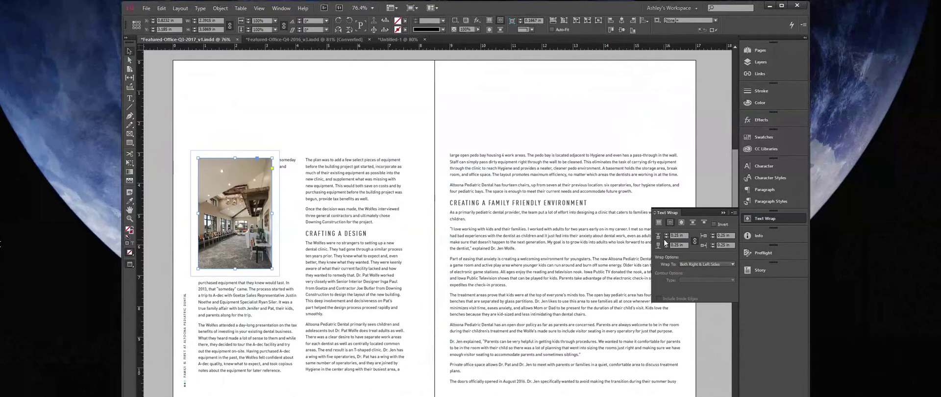
left_click(666, 237)
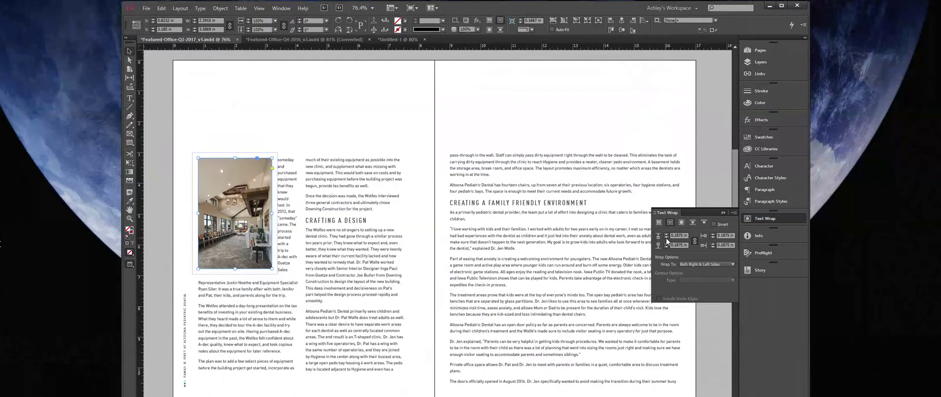
Unlink the wrap offsets, reduce the bottom offset to 0.125 in and remove the right-side offset.
left_click(695, 240)
left_click(667, 246)
left_click(713, 247)
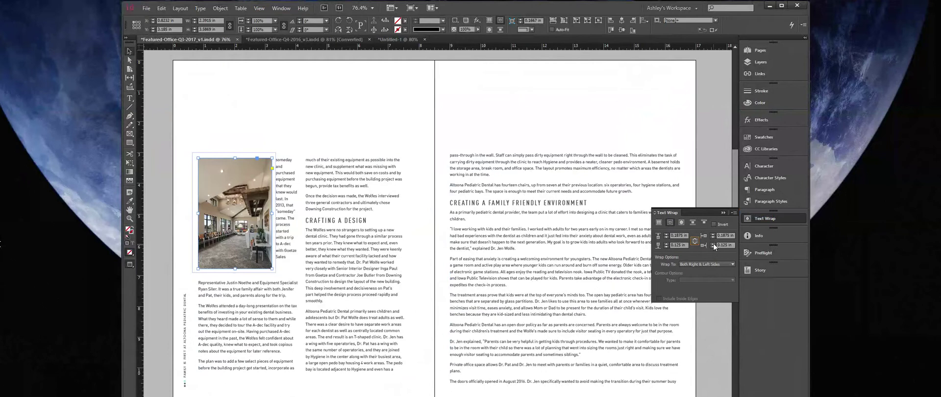
left_click(713, 243)
left_click(712, 237)
left_click(713, 238)
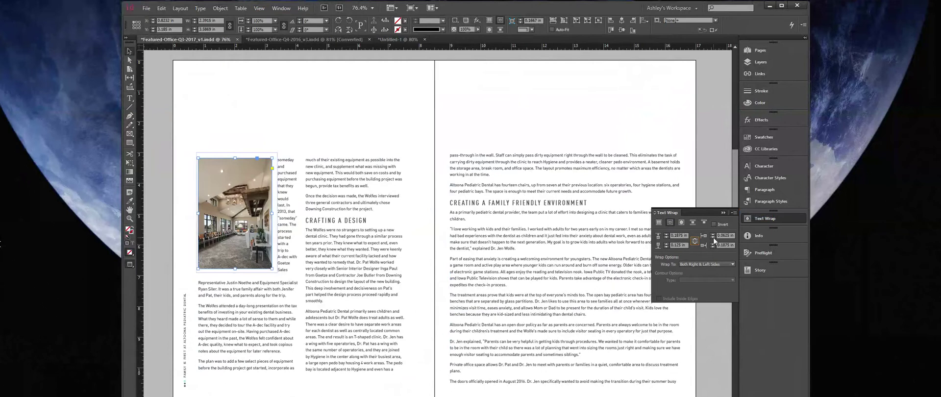
left_click(713, 237)
Scale the interior photo up to about 131%, then select the left-page body text frame.
left_click_drag(272, 268, 298, 308)
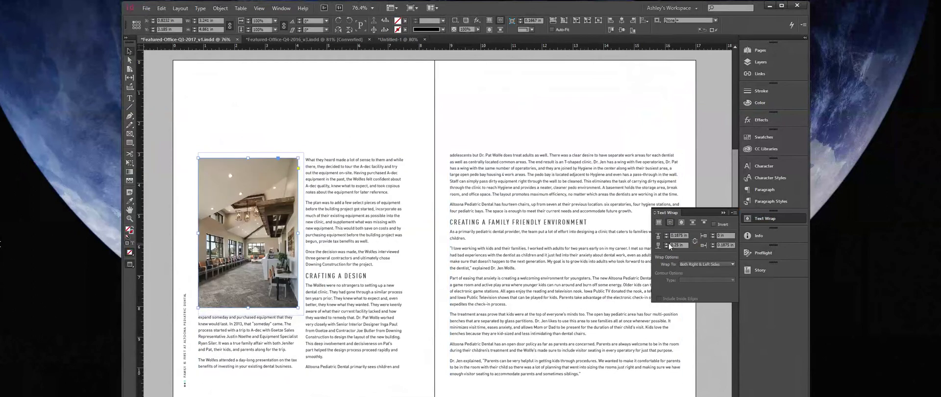
left_click(364, 128)
left_click(307, 219)
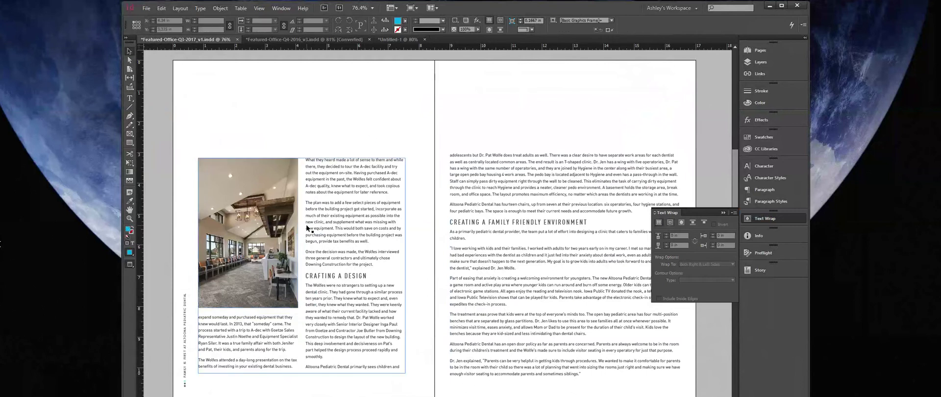
left_click(325, 219)
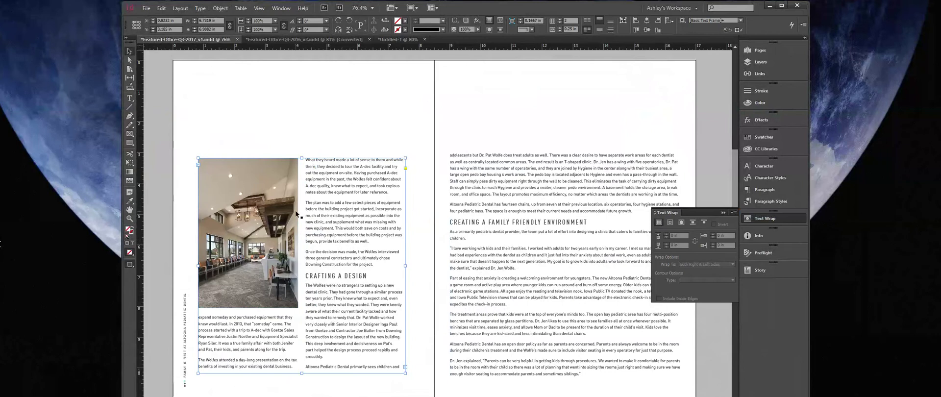
left_click(218, 12)
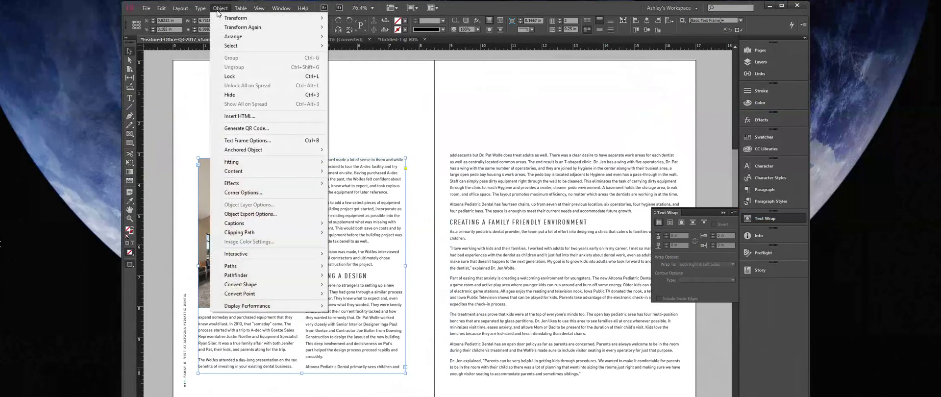
left_click(241, 141)
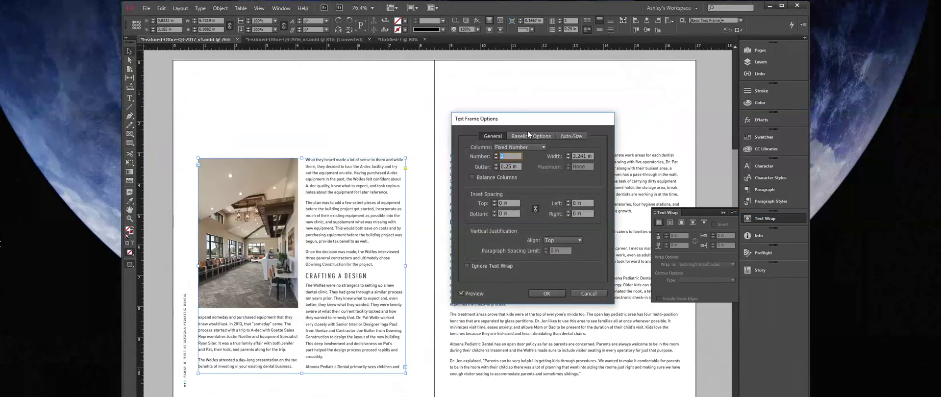
left_click(541, 147)
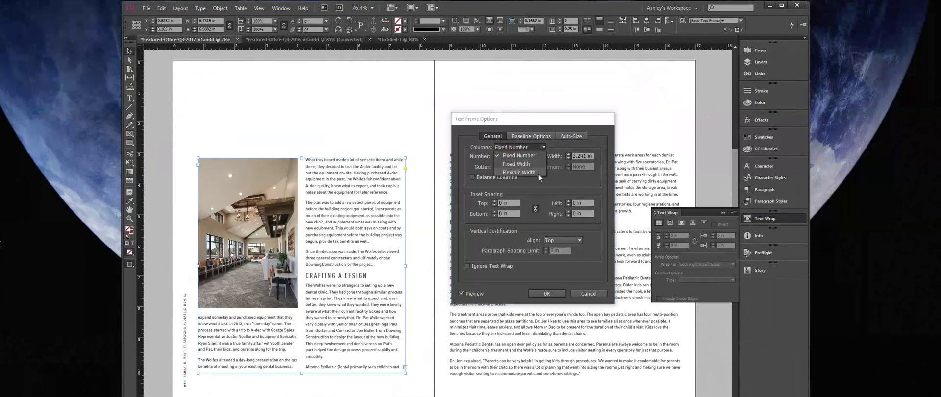
left_click(546, 192)
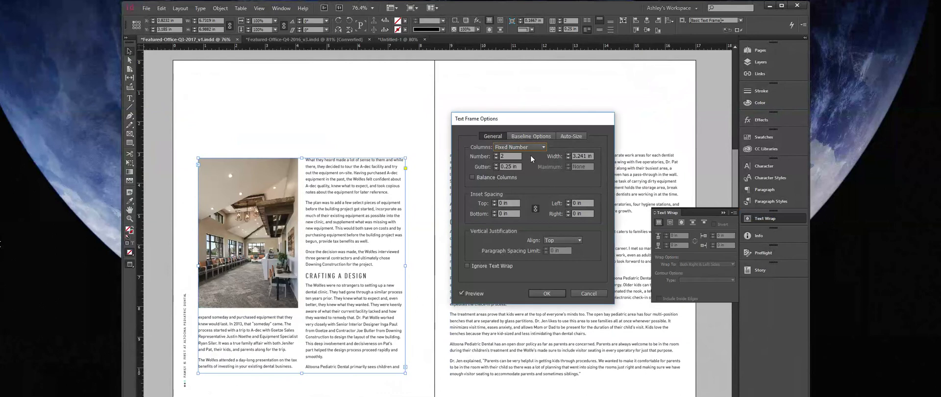
left_click(531, 137)
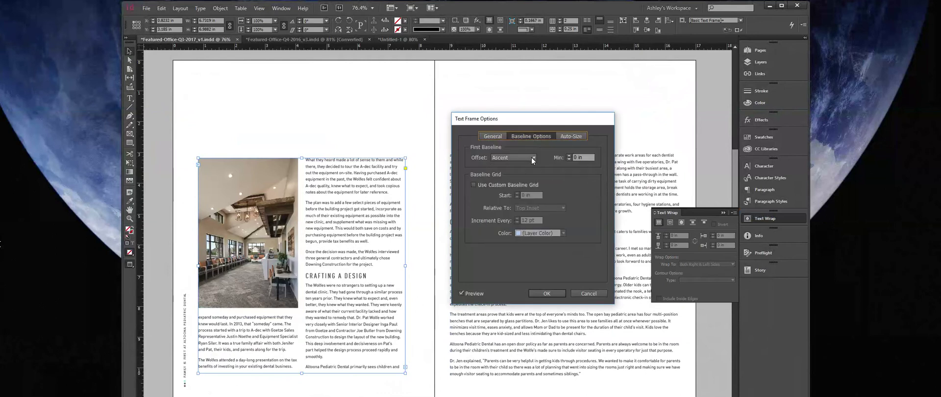
left_click(532, 158)
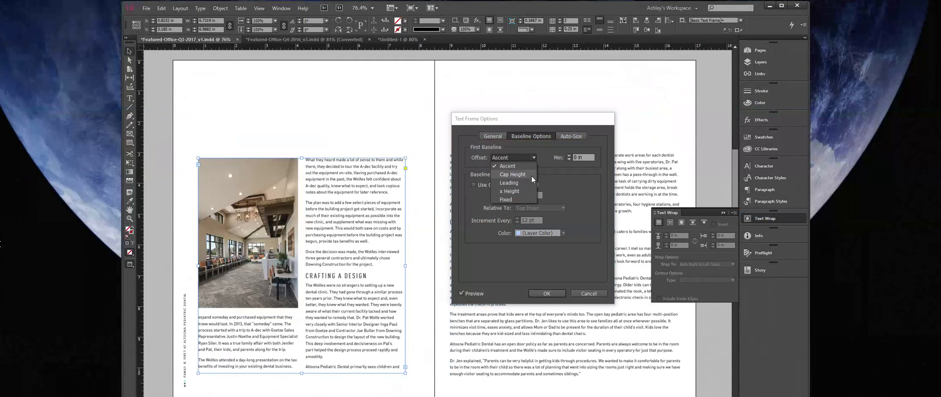
left_click(559, 192)
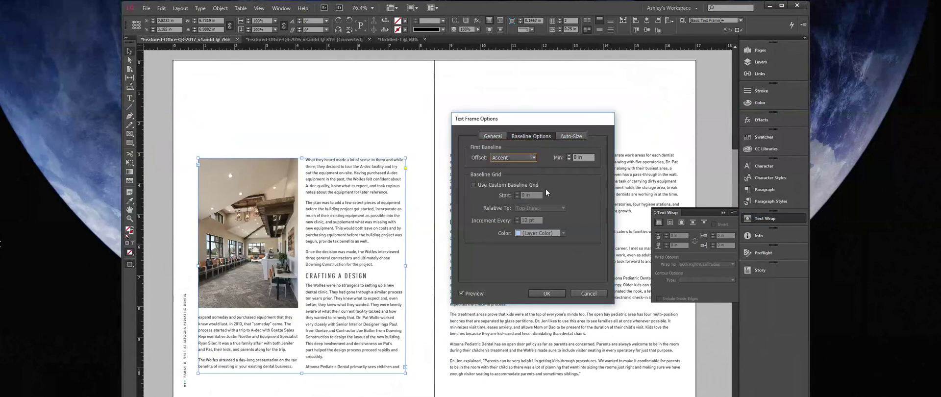
left_click(547, 294)
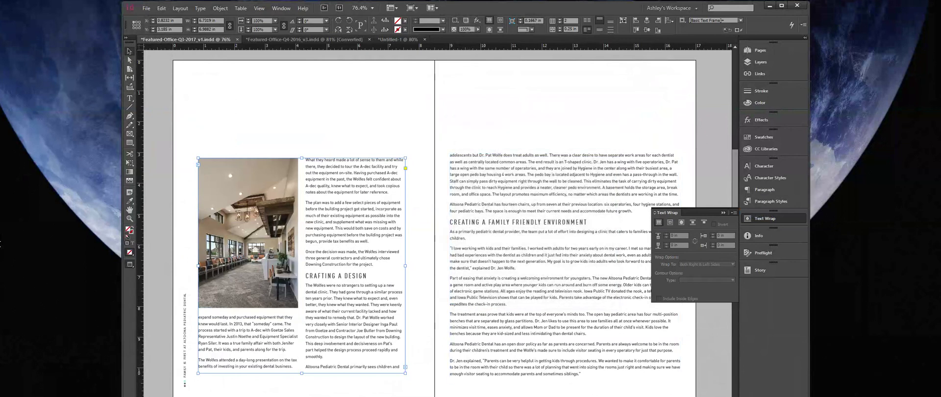
key("alt+Tab")
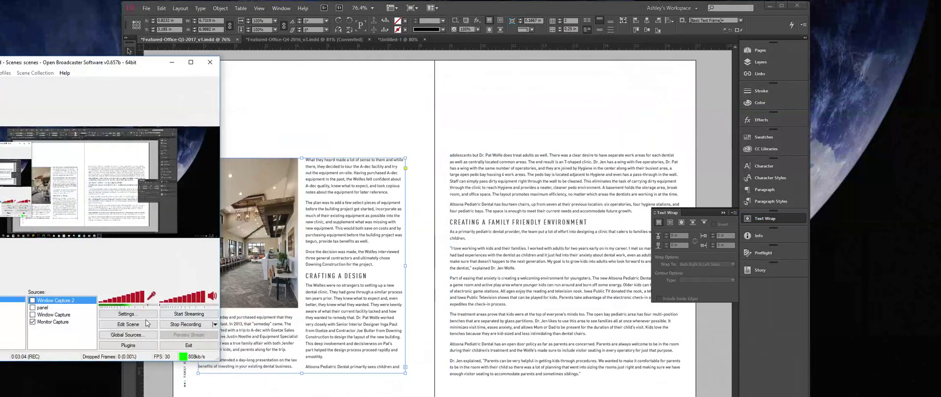